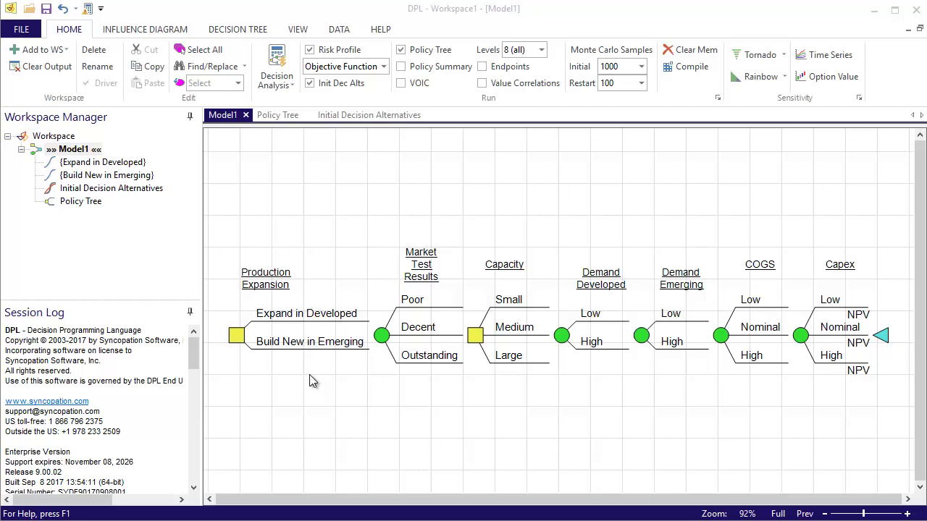
Make the Production Expansion decision's branches asymmetric.
{"action": "left_click", "coordinate": [325, 337]}
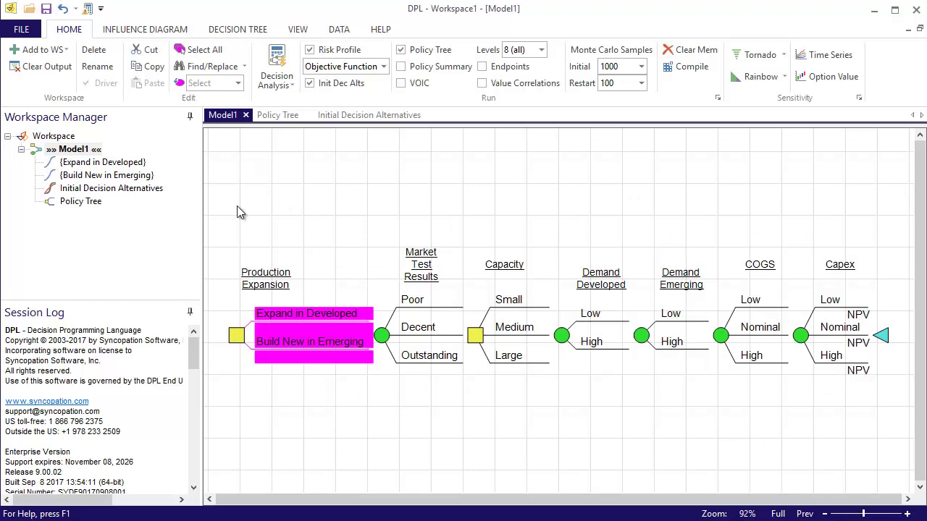
{"action": "left_click", "coordinate": [237, 30]}
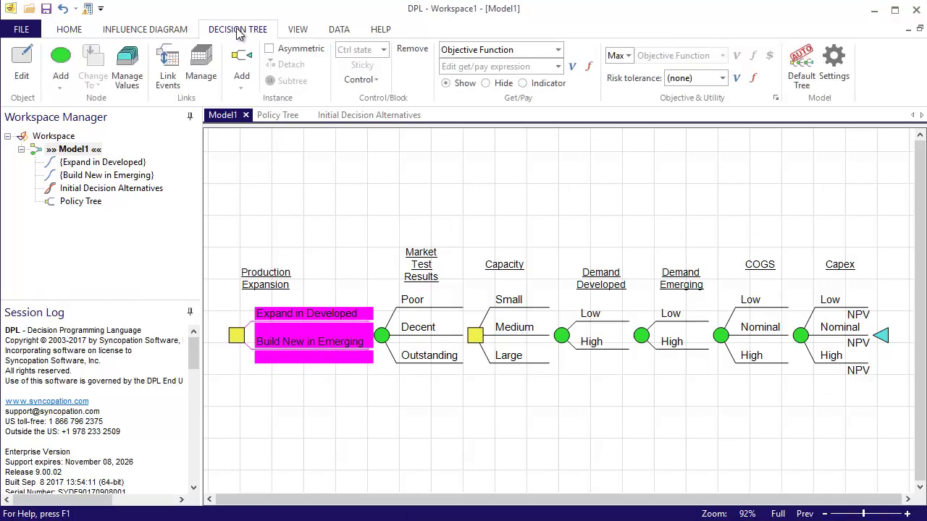
{"action": "left_click", "coordinate": [269, 49]}
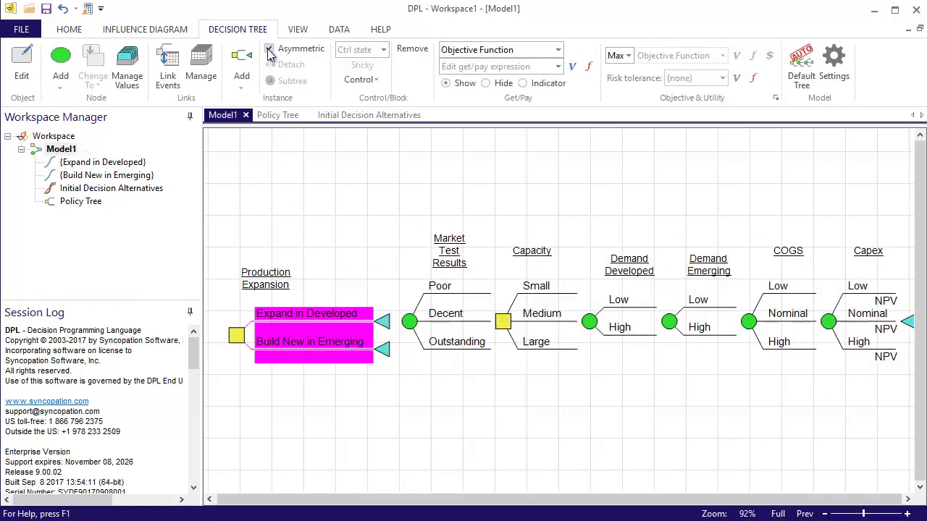
{"action": "left_click", "coordinate": [344, 259]}
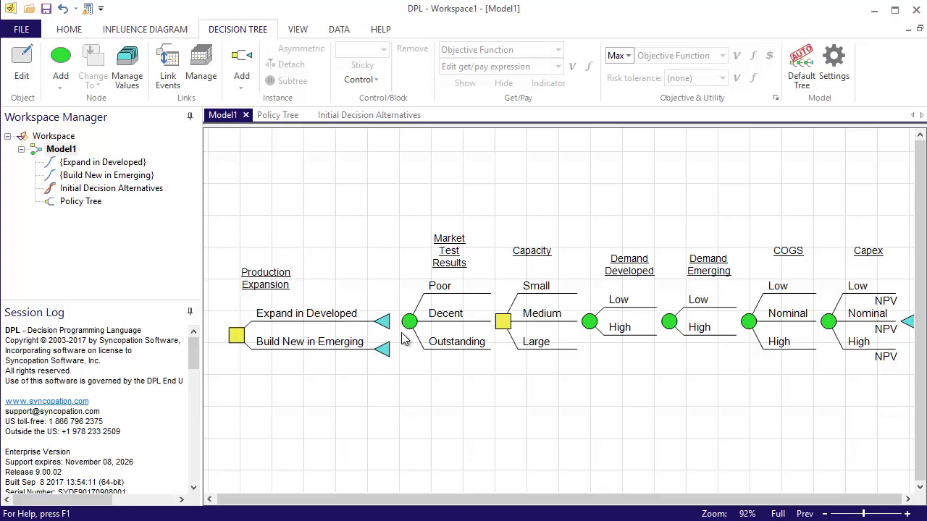
Attach the Market Test Results subtree to Build New in Emerging and separate Expand in Developed above it.
{"action": "left_click_drag", "start_coordinate": [409, 326], "coordinate": [374, 427]}
{"action": "left_click", "coordinate": [373, 421]}
{"action": "left_click_drag", "start_coordinate": [386, 318], "coordinate": [388, 232]}
{"action": "left_click", "coordinate": [361, 314]}
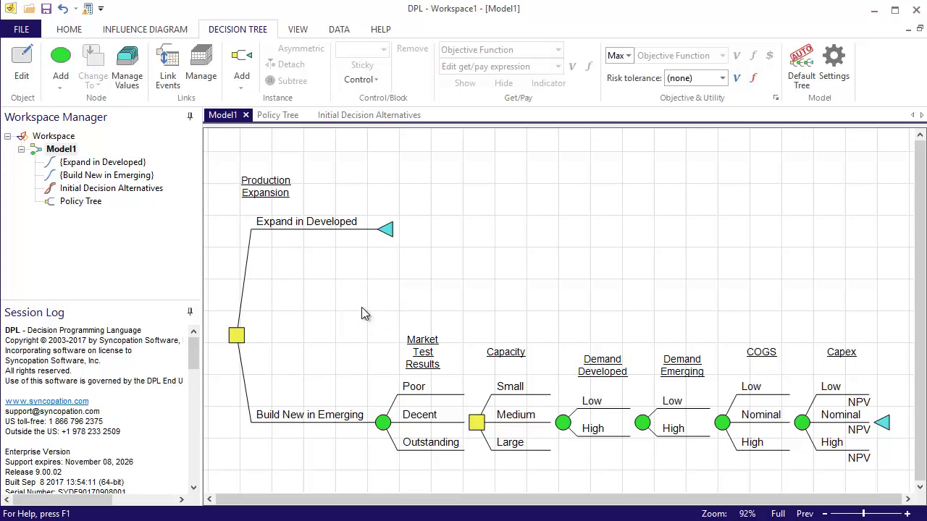
Add the existing Market Test Results event at the end of Expand in Developed.
{"action": "left_click", "coordinate": [242, 76]}
{"action": "left_click", "coordinate": [269, 115]}
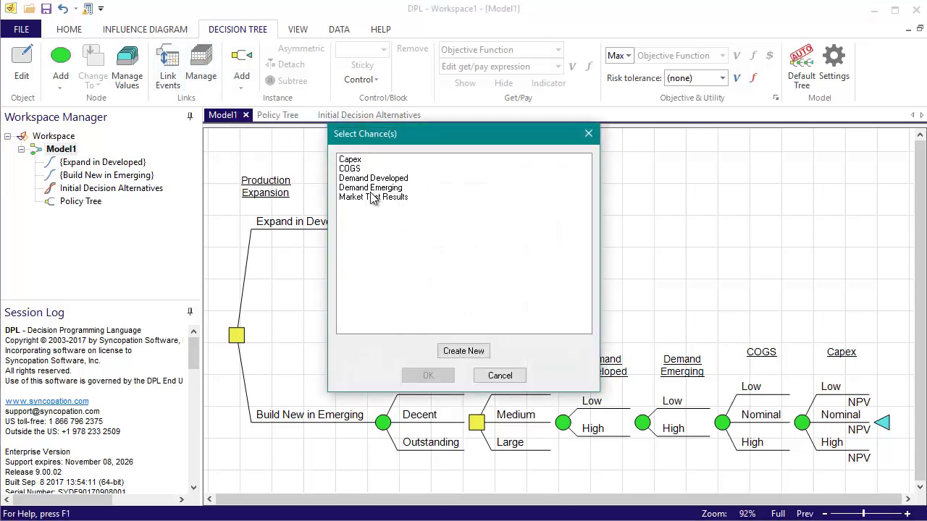
{"action": "left_click", "coordinate": [374, 197]}
{"action": "left_click", "coordinate": [428, 375]}
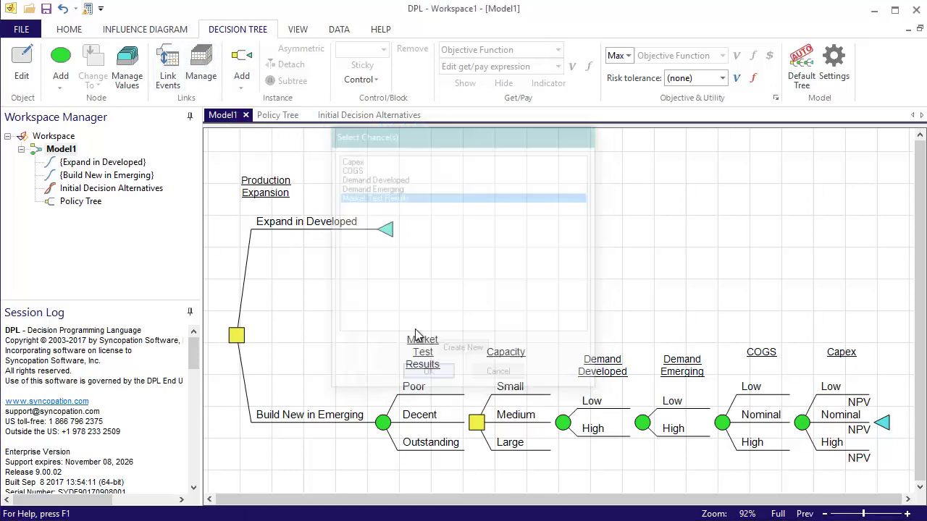
{"action": "left_click", "coordinate": [390, 230]}
Add the existing Capacity decision after the Decent branch.
{"action": "left_click", "coordinate": [242, 76]}
{"action": "left_click", "coordinate": [269, 99]}
{"action": "left_click", "coordinate": [364, 160]}
{"action": "left_click", "coordinate": [428, 375]}
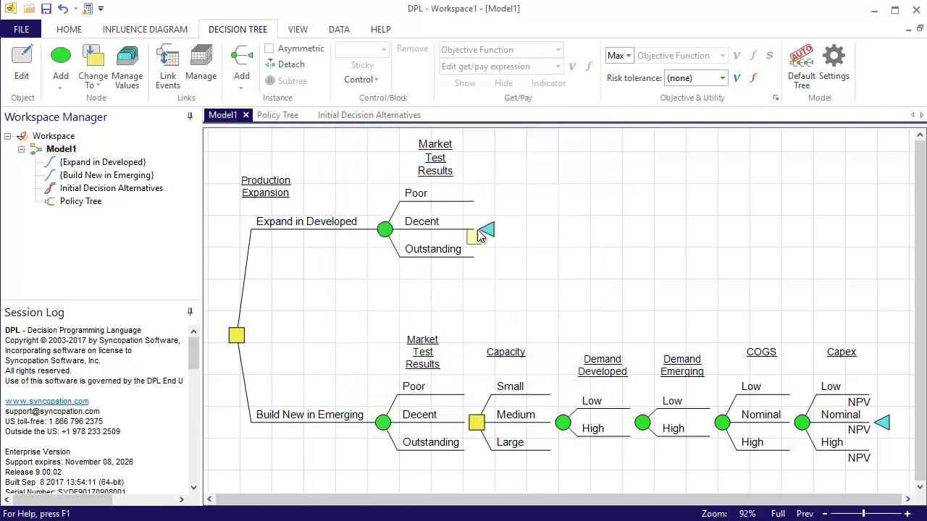
{"action": "left_click", "coordinate": [485, 229]}
{"action": "left_click", "coordinate": [491, 290]}
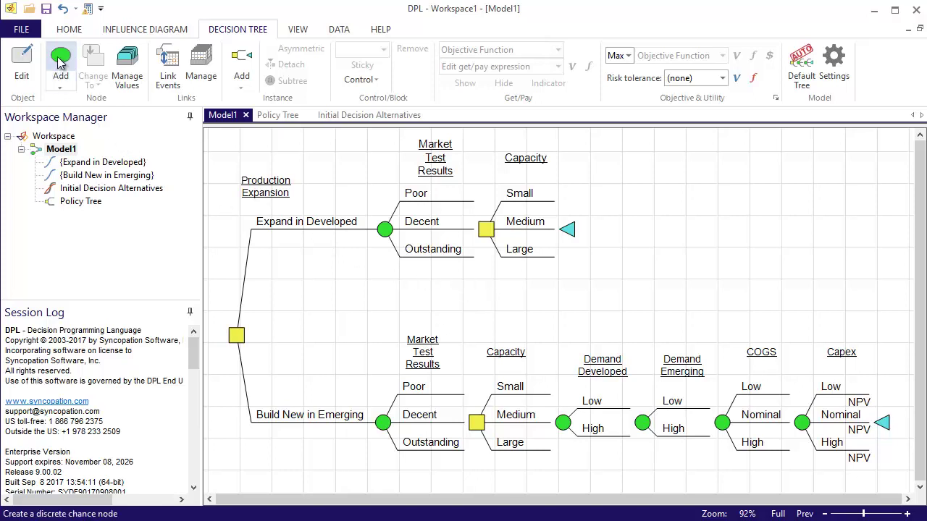
Add a Supply Disruption chance event after Medium with outcomes None, Some and Severe.
{"action": "left_click_drag", "start_coordinate": [61, 58], "coordinate": [571, 229]}
{"action": "type", "text": "Suppl"}
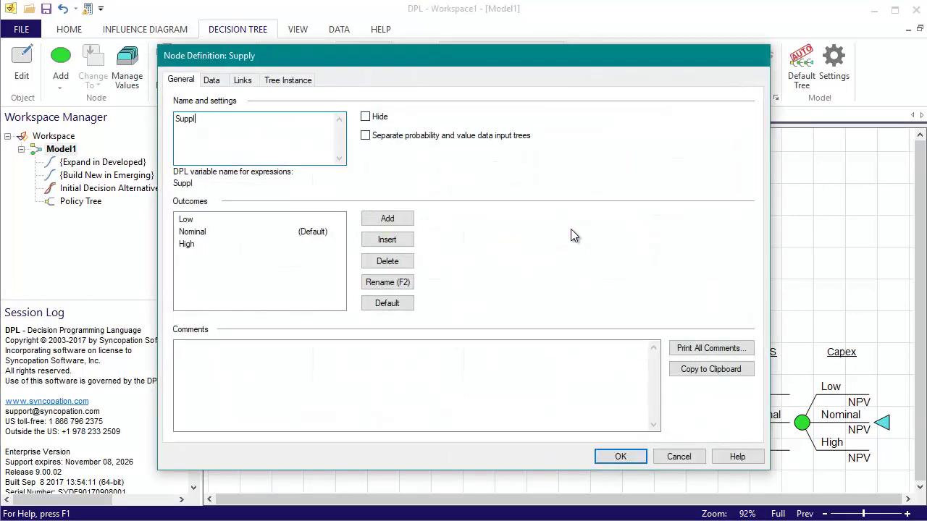
{"action": "type", "text": "y Disruption"}
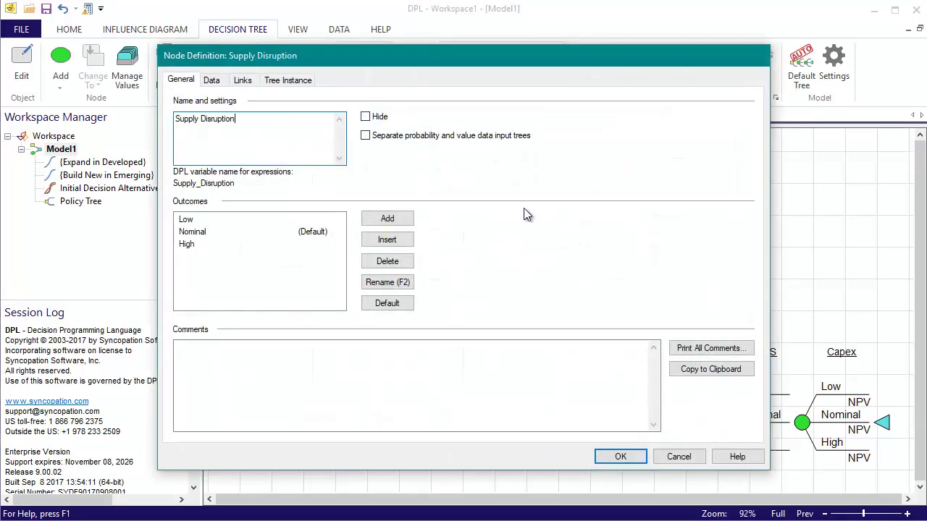
{"action": "double_click", "coordinate": [196, 219]}
{"action": "type", "text": "None"}
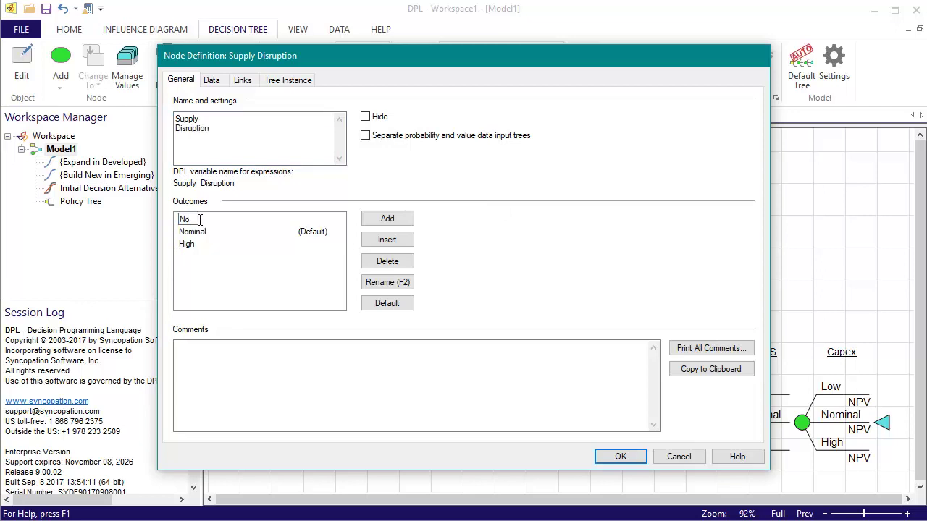
{"action": "double_click", "coordinate": [195, 231]}
{"action": "type", "text": "Some"}
{"action": "key", "text": "Return"}
{"action": "type", "text": "Severe"}
{"action": "key", "text": "Return"}
Enter probabilities .05/.70/.25 and values 1/.9/.4 for None, Some and Severe.
{"action": "left_click", "coordinate": [216, 81]}
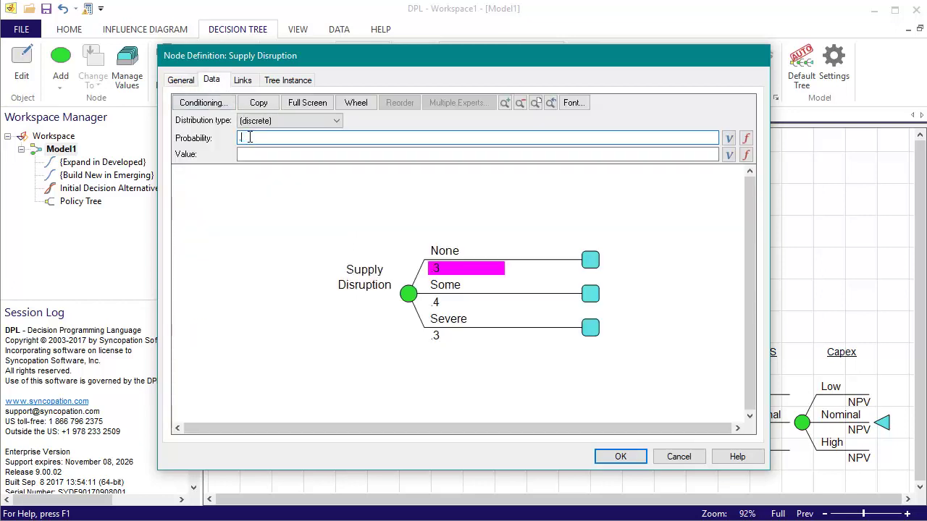
{"action": "key", "text": "Tab"}
{"action": "type", "text": "1"}
{"action": "key", "text": "Tab"}
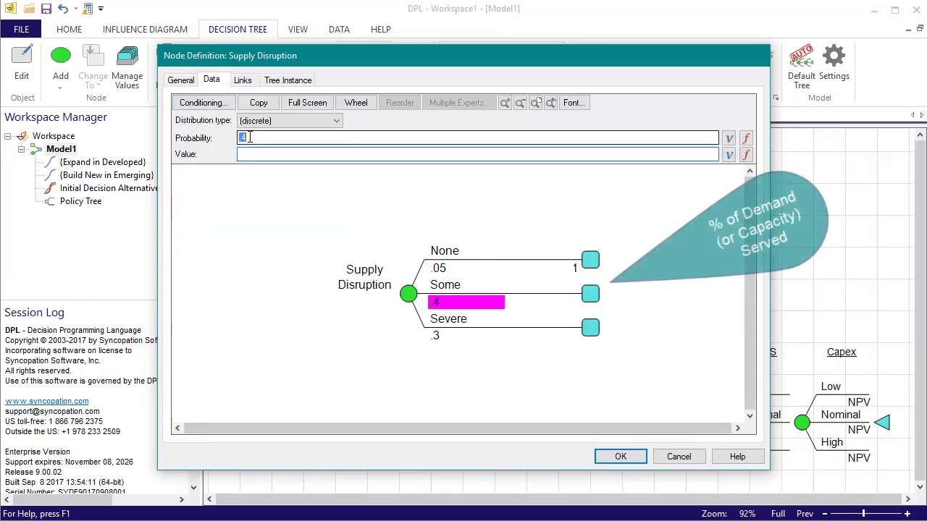
{"action": "type", "text": ".7"}
{"action": "key", "text": "Tab"}
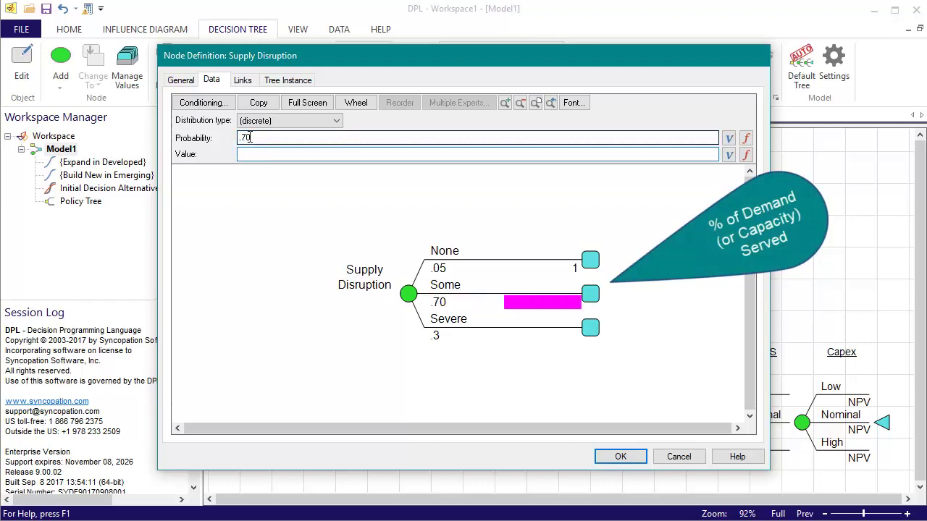
{"action": "type", "text": ".9"}
{"action": "key", "text": "Tab"}
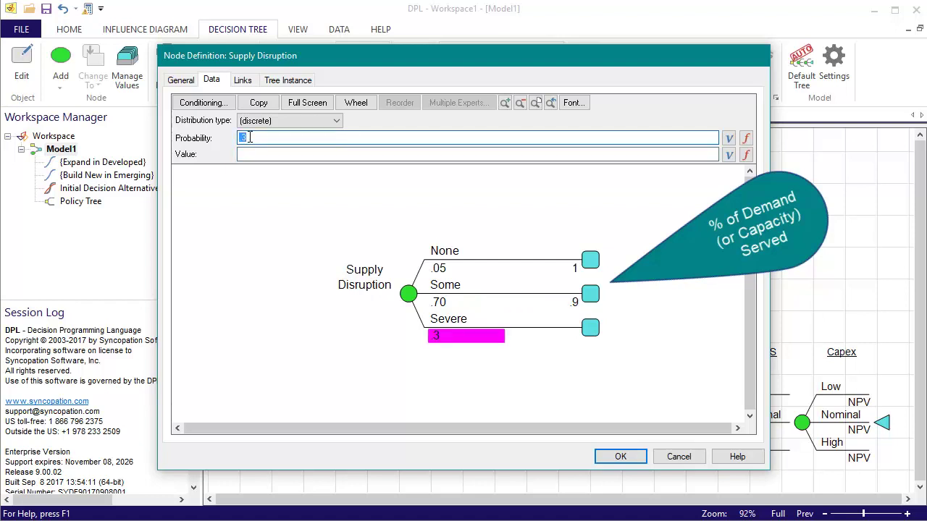
{"action": "type", "text": ".25"}
{"action": "key", "text": "Tab"}
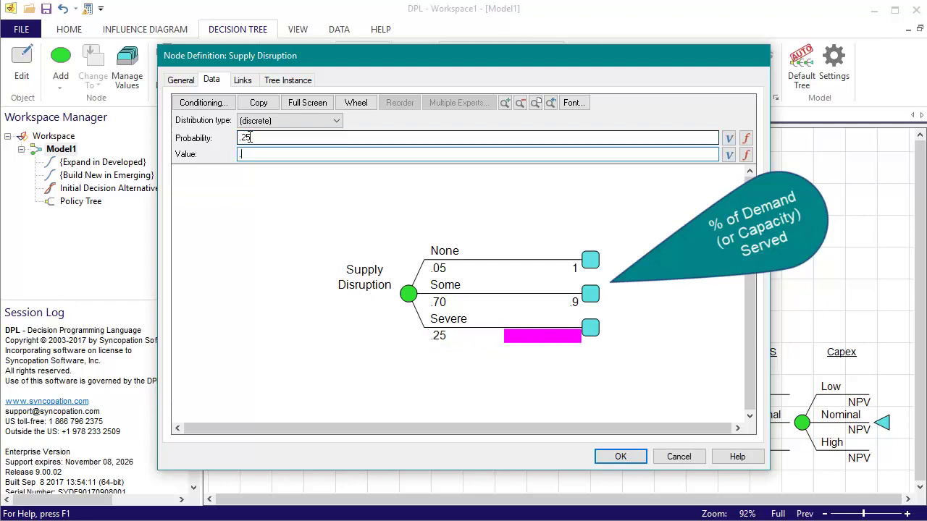
{"action": "type", "text": ".4"}
{"action": "key", "text": "Tab"}
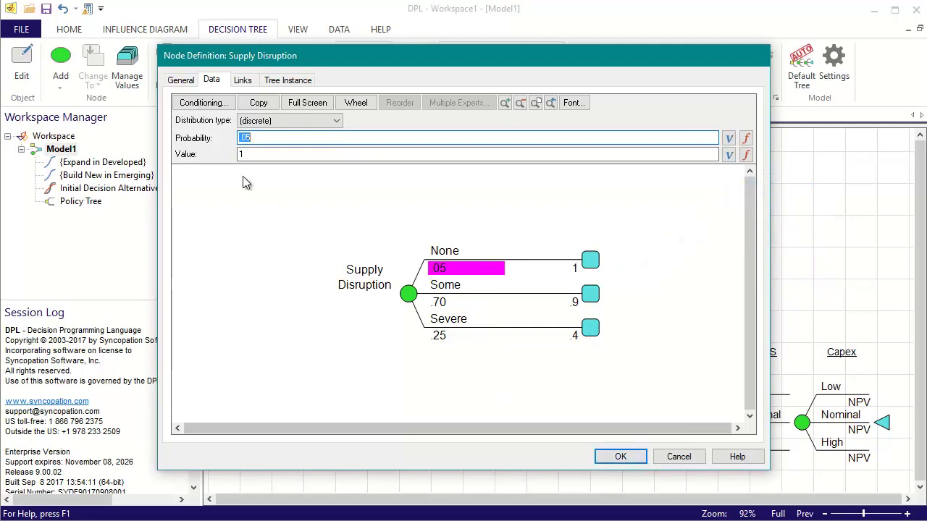
Link Supply Disruption to the Supply_Disruption range in Capacity Planning.xlsx and save the node.
{"action": "left_click", "coordinate": [249, 83]}
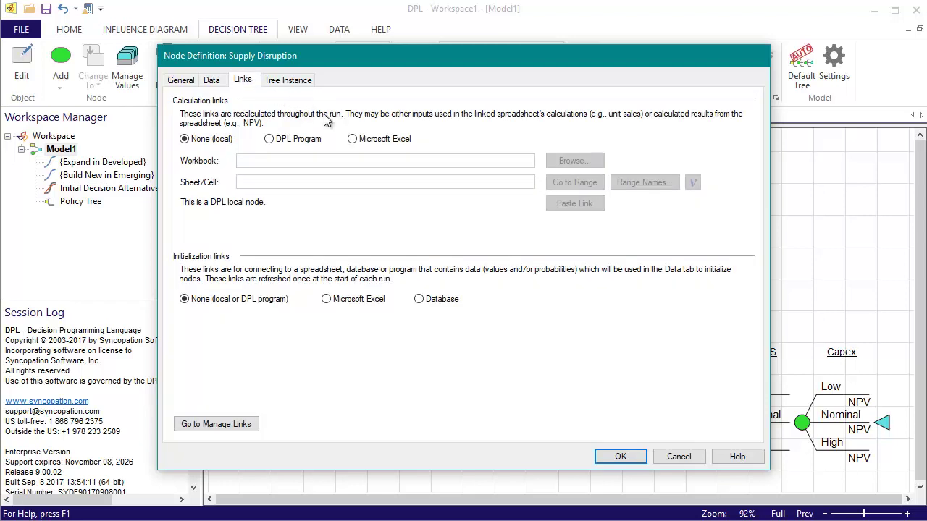
{"action": "left_click", "coordinate": [352, 140]}
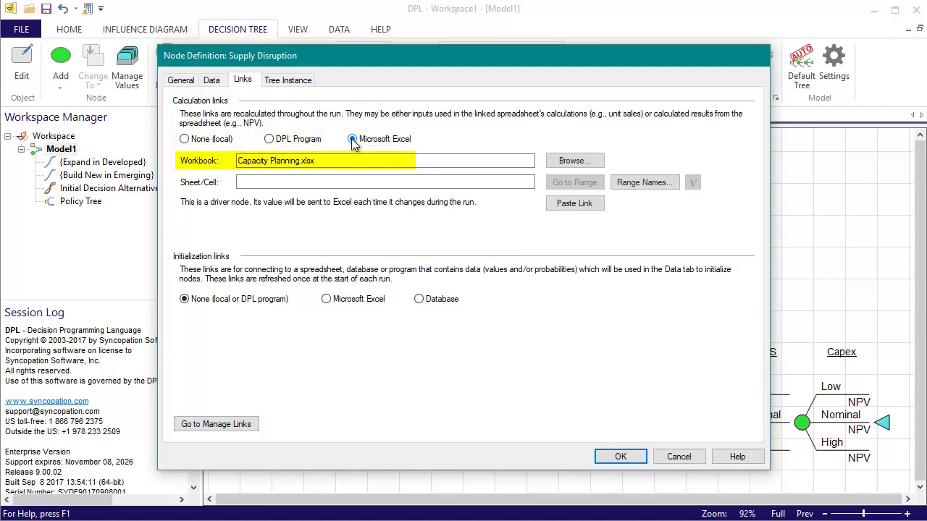
{"action": "left_click", "coordinate": [632, 182]}
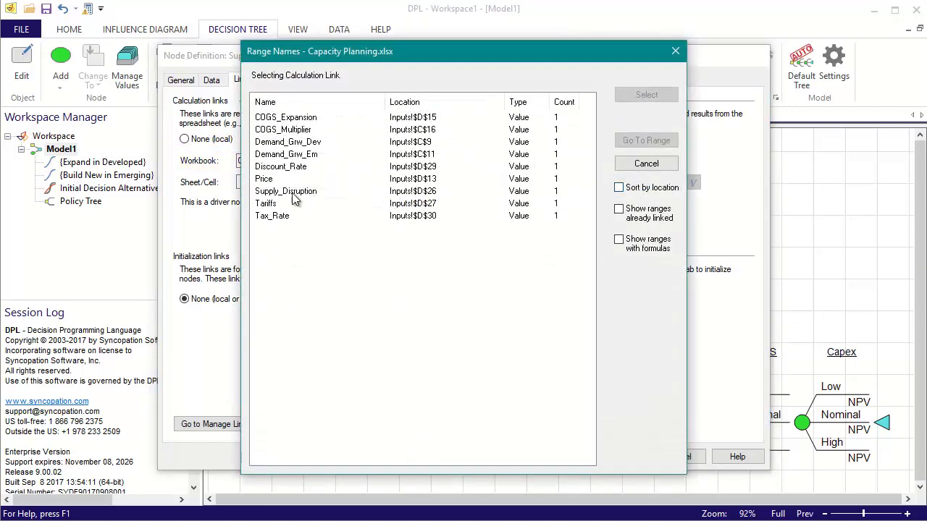
{"action": "left_click", "coordinate": [285, 191]}
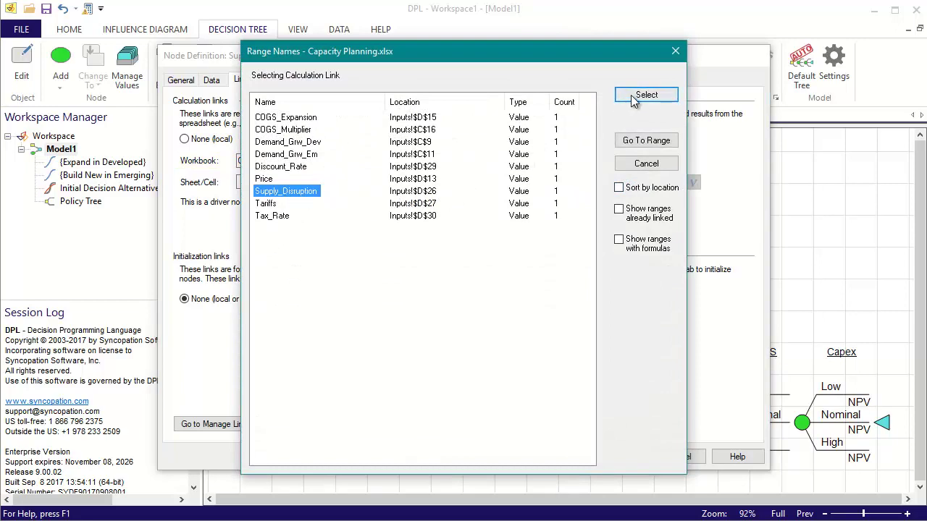
{"action": "left_click", "coordinate": [631, 94]}
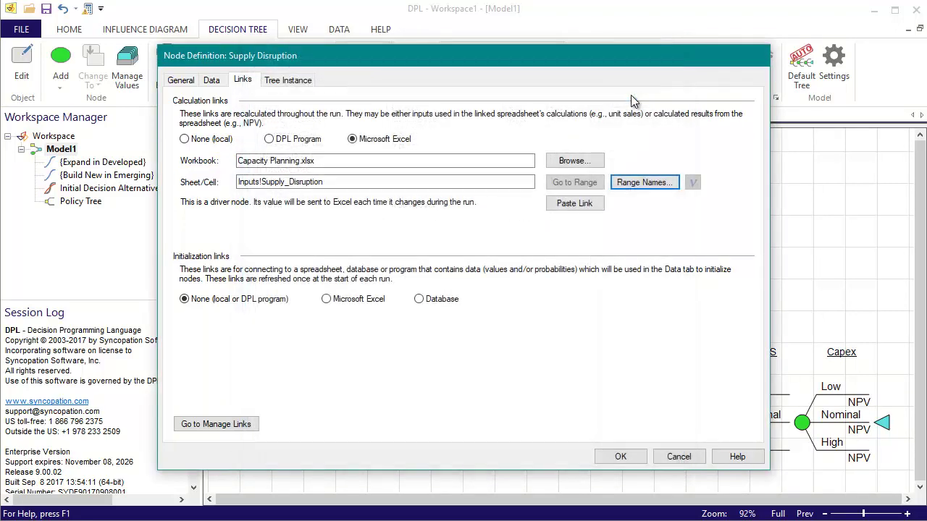
{"action": "left_click", "coordinate": [621, 456]}
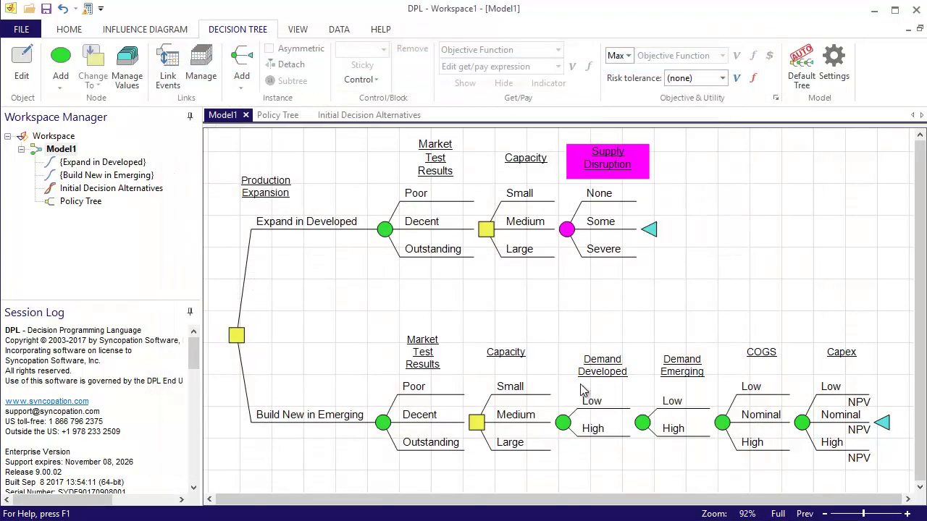
Add a Tariffs chance event after Supply Disruption with outcomes Yes and No, deleting High.
{"action": "left_click", "coordinate": [648, 230]}
{"action": "type", "text": "Tariffs"}
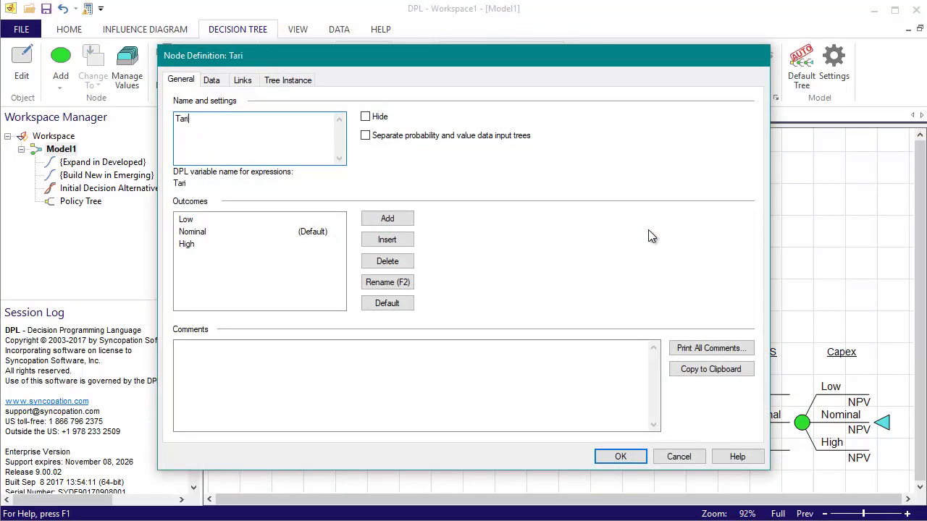
{"action": "left_click", "coordinate": [186, 221]}
{"action": "type", "text": "Yes"}
{"action": "key", "text": "Return"}
{"action": "type", "text": "No"}
{"action": "key", "text": "Return"}
{"action": "left_click", "coordinate": [187, 244]}
{"action": "left_click", "coordinate": [387, 262]}
{"action": "left_click", "coordinate": [510, 299]}
Give Tariffs probability .7 for Yes, value .05 for Yes and 0 for No.
{"action": "left_click", "coordinate": [212, 80]}
{"action": "type", "text": ".7"}
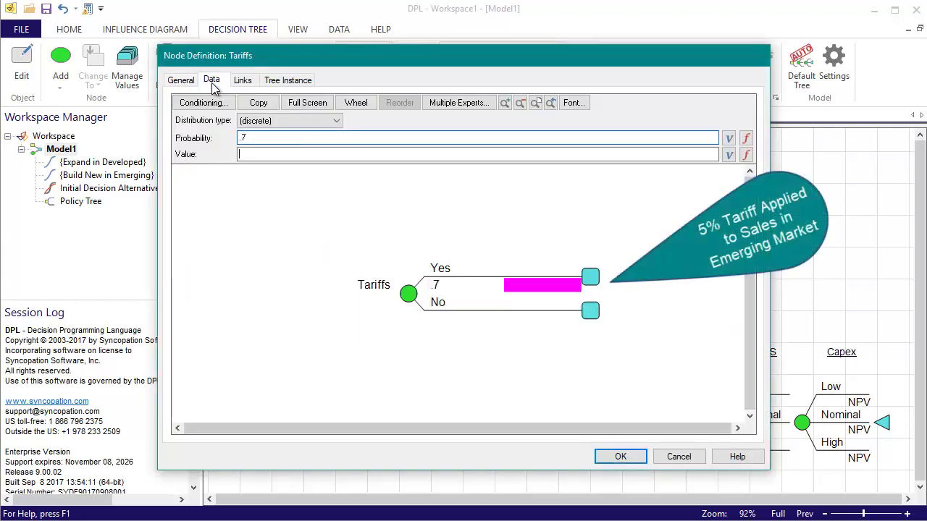
{"action": "key", "text": "Tab"}
{"action": "type", "text": ".05"}
{"action": "key", "text": "Tab"}
{"action": "type", "text": "0"}
{"action": "key", "text": "Tab"}
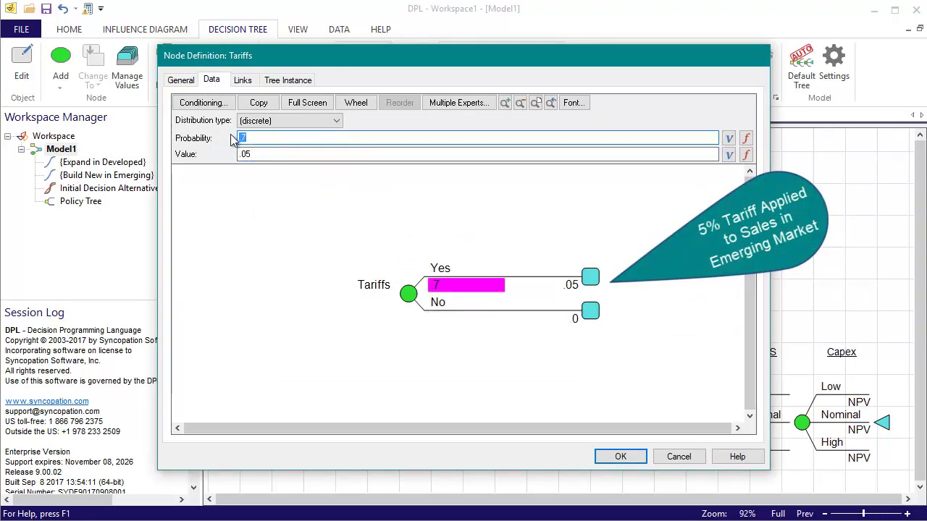
Link Tariffs to the Inputs!Tariffs range in the Excel workbook and save the node.
{"action": "left_click", "coordinate": [241, 81]}
{"action": "left_click", "coordinate": [350, 141]}
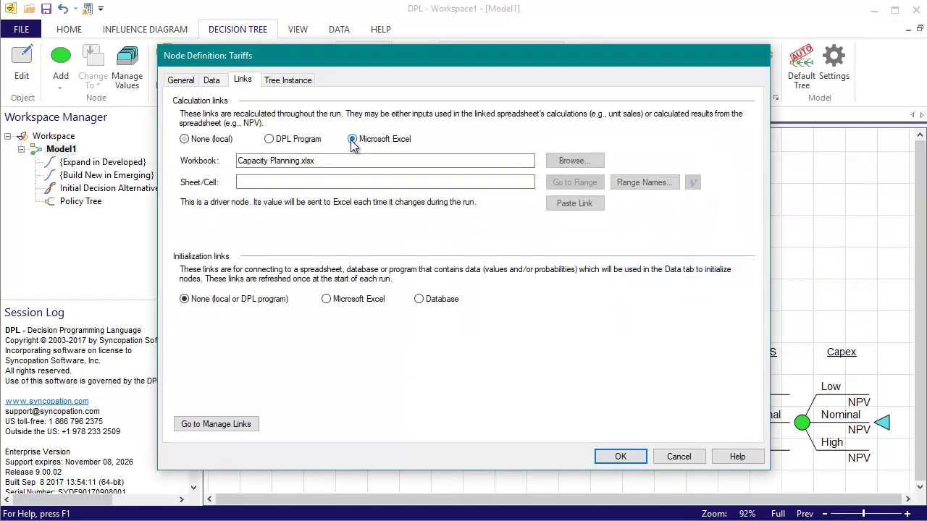
{"action": "left_click", "coordinate": [639, 181]}
{"action": "double_click", "coordinate": [265, 216]}
{"action": "left_click", "coordinate": [622, 456]}
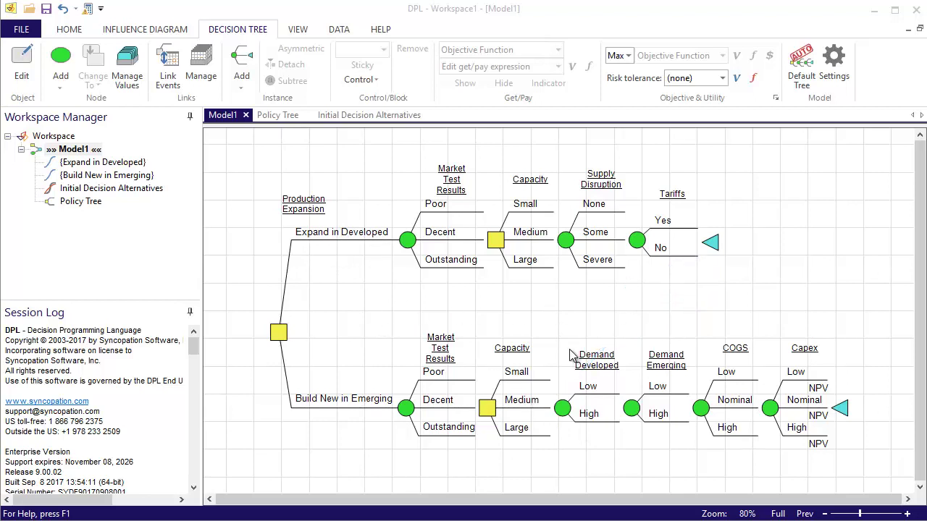
Attach the Demand Developed subtree as instance 'a' after Tariffs in the upper branch.
{"action": "left_click", "coordinate": [562, 409]}
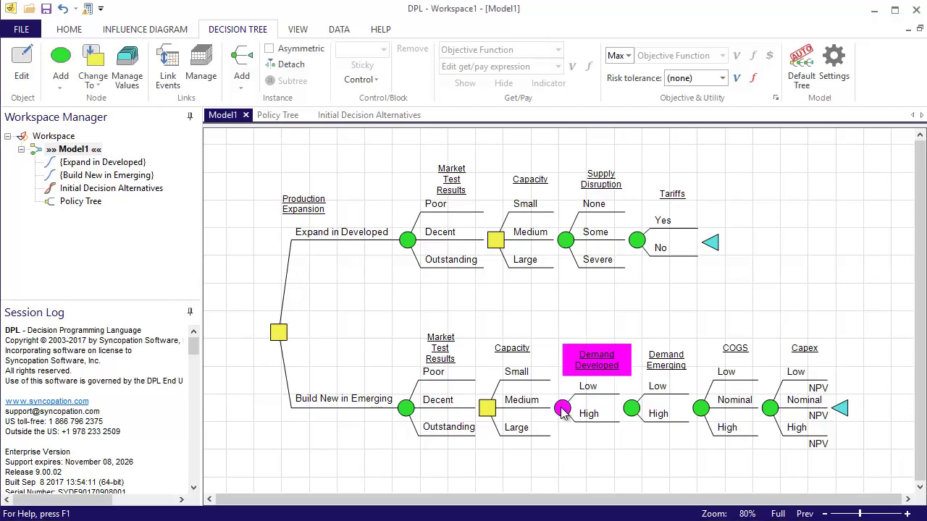
{"action": "left_click", "coordinate": [710, 244]}
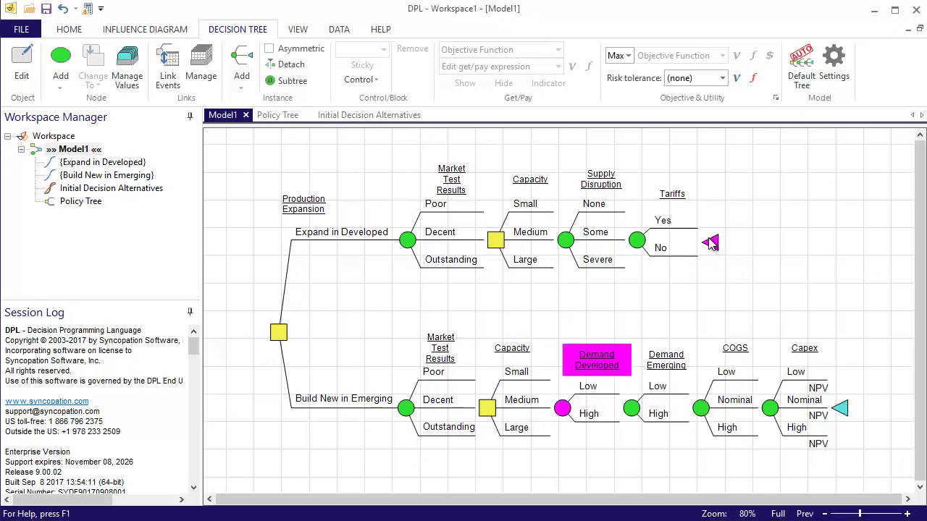
{"action": "left_click", "coordinate": [294, 82]}
{"action": "left_click", "coordinate": [293, 83]}
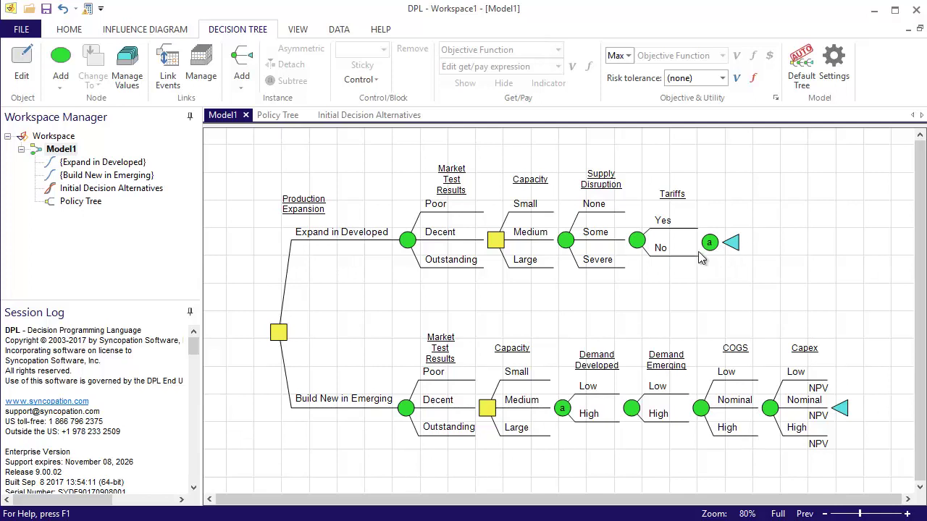
Run Decision Analysis, clearing old results, and fit the whole policy tree in view.
{"action": "left_click", "coordinate": [72, 29]}
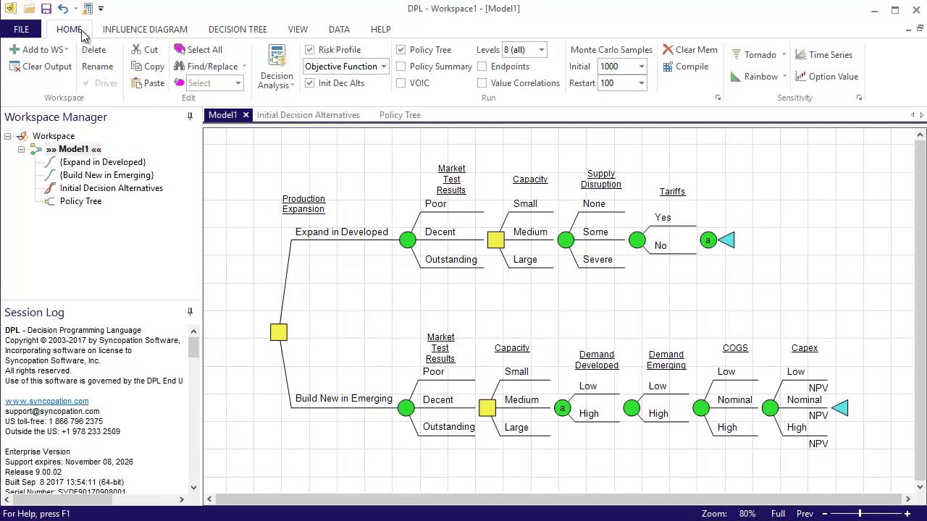
{"action": "left_click", "coordinate": [274, 65]}
{"action": "left_click", "coordinate": [399, 312]}
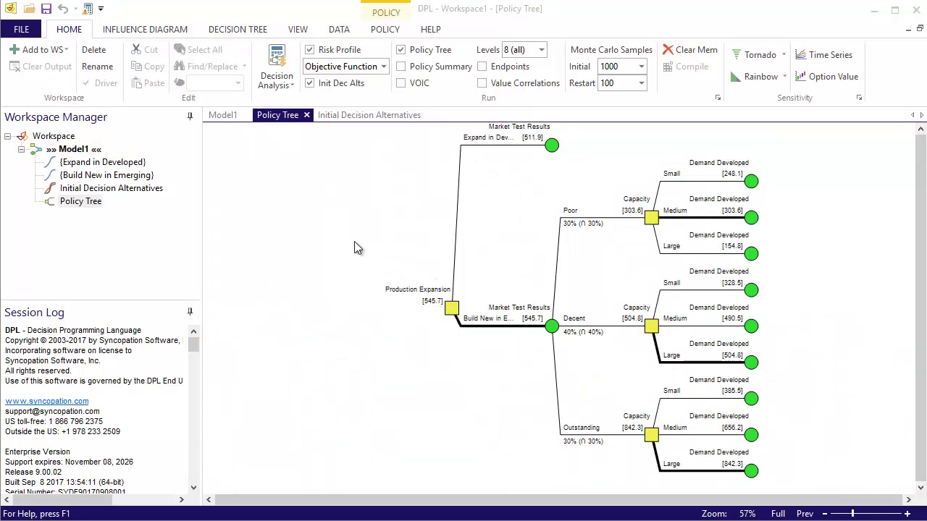
{"action": "left_click_drag", "start_coordinate": [354, 238], "coordinate": [583, 378]}
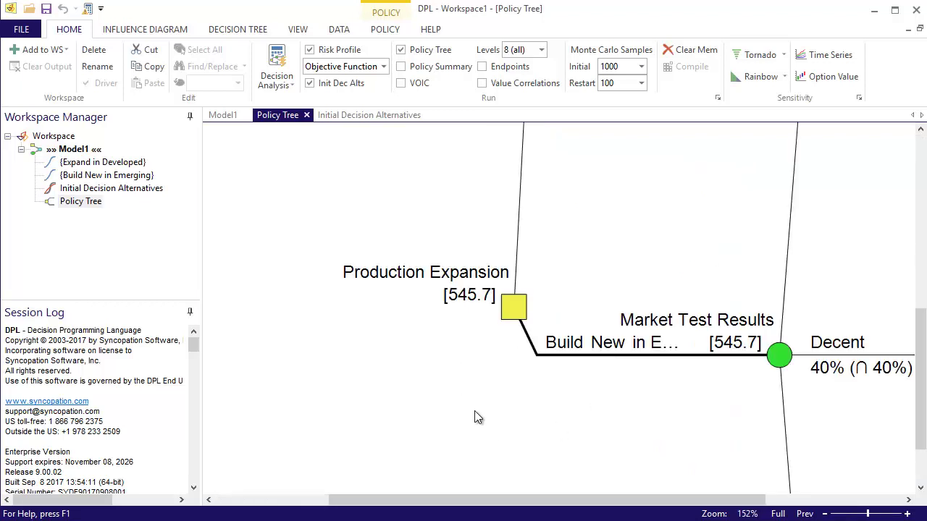
{"action": "right_click", "coordinate": [314, 360]}
{"action": "left_click", "coordinate": [333, 369]}
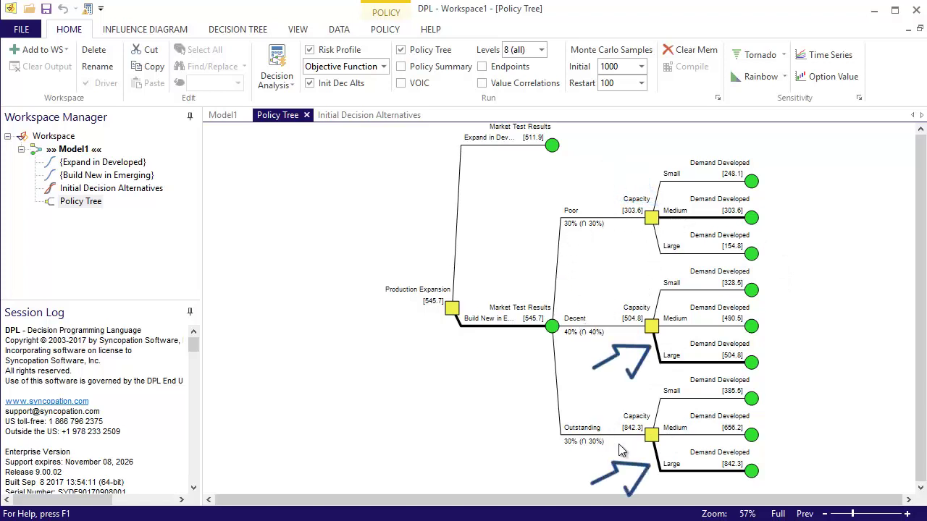
Open the Initial Decision Alternatives chart from the Workspace Manager.
{"action": "double_click", "coordinate": [152, 191]}
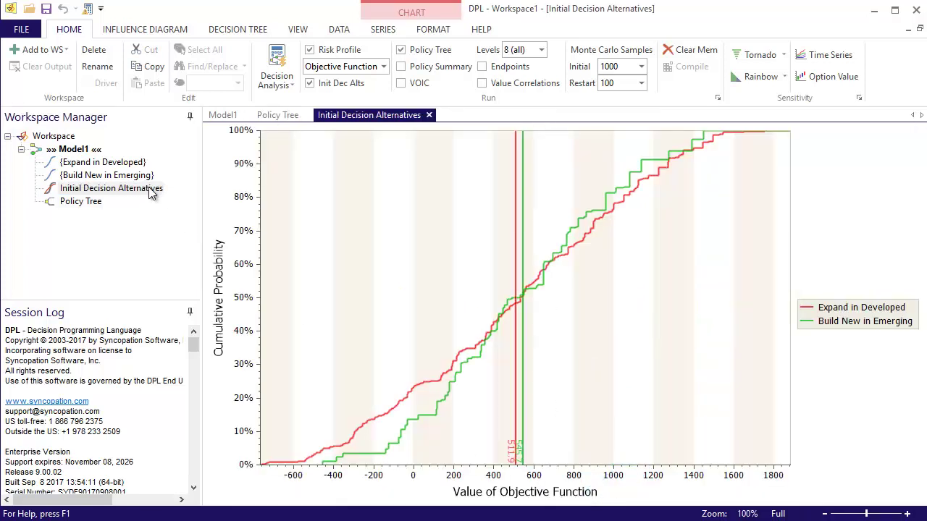